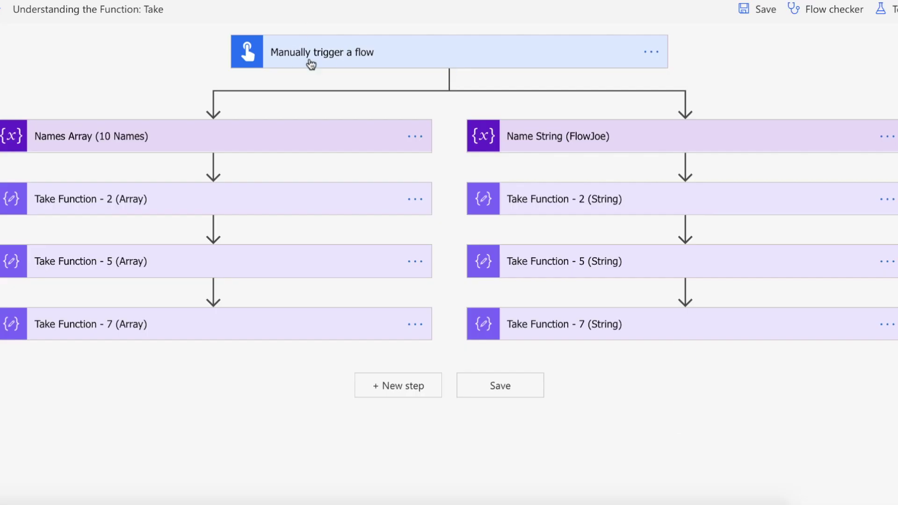
# - Check the Names Array variable's 10 names and the Name String variable's FlowJoe value
pyautogui.click(267, 146)
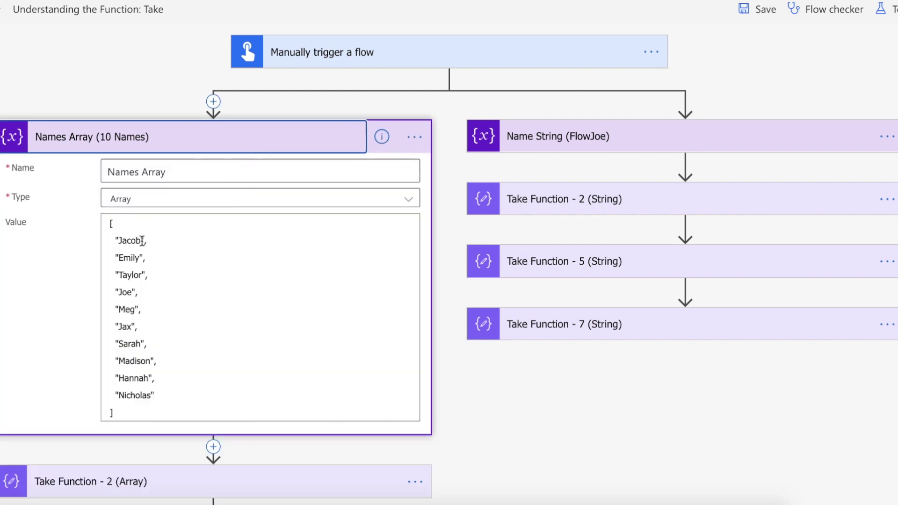
pyautogui.click(228, 146)
pyautogui.click(606, 141)
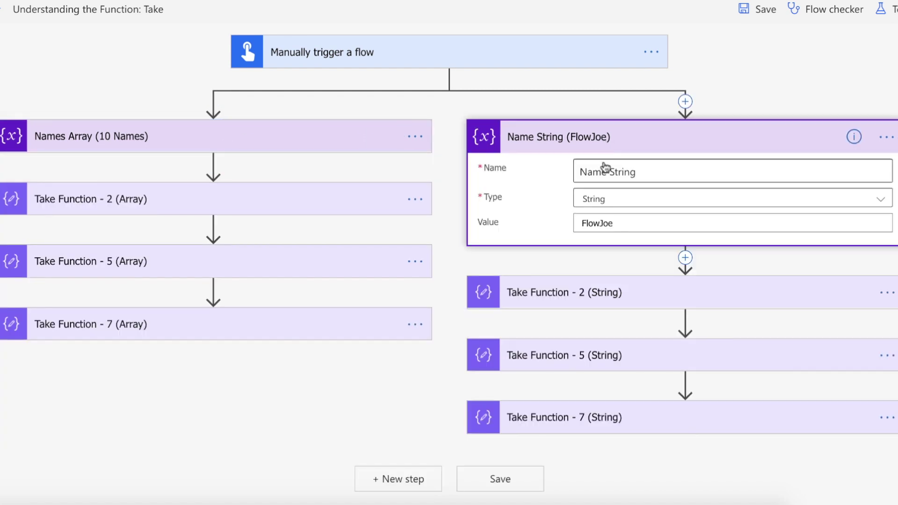
pyautogui.click(605, 139)
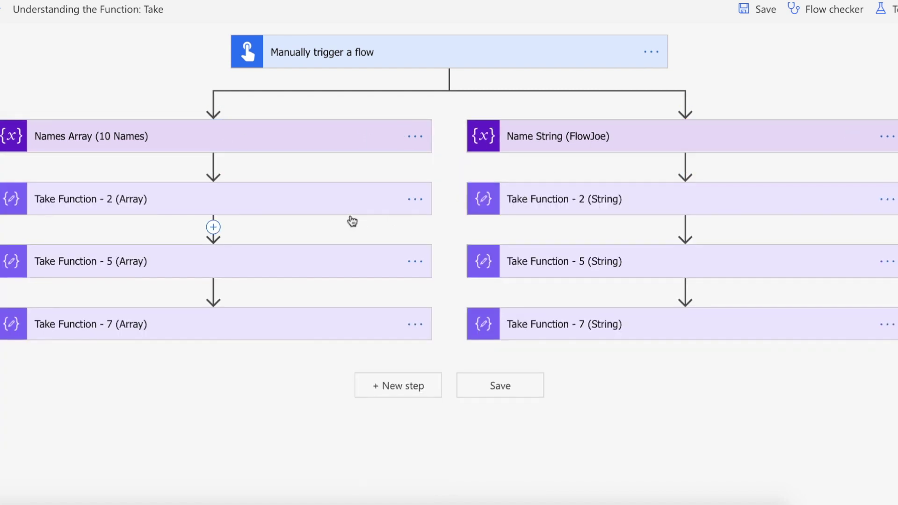
# - Review the take expressions returning the first 2, 5 and 7 names in the array steps
pyautogui.click(308, 202)
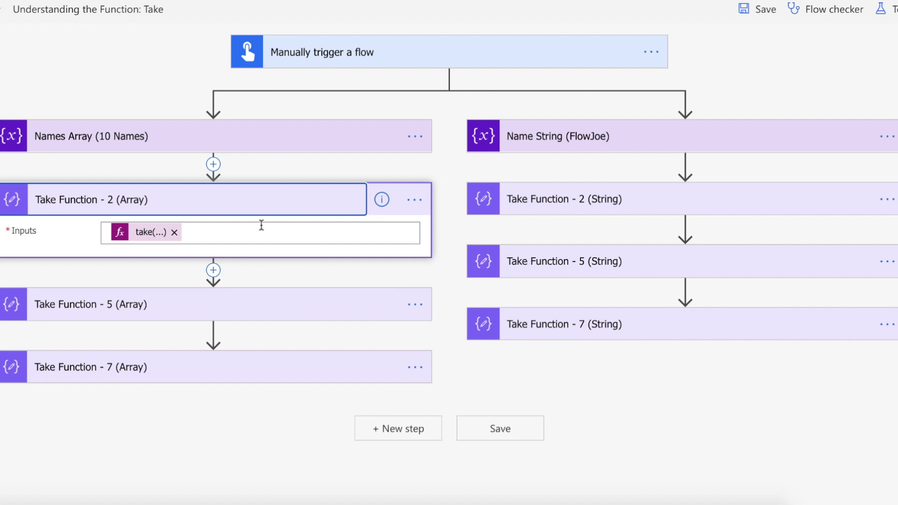
pyautogui.click(151, 233)
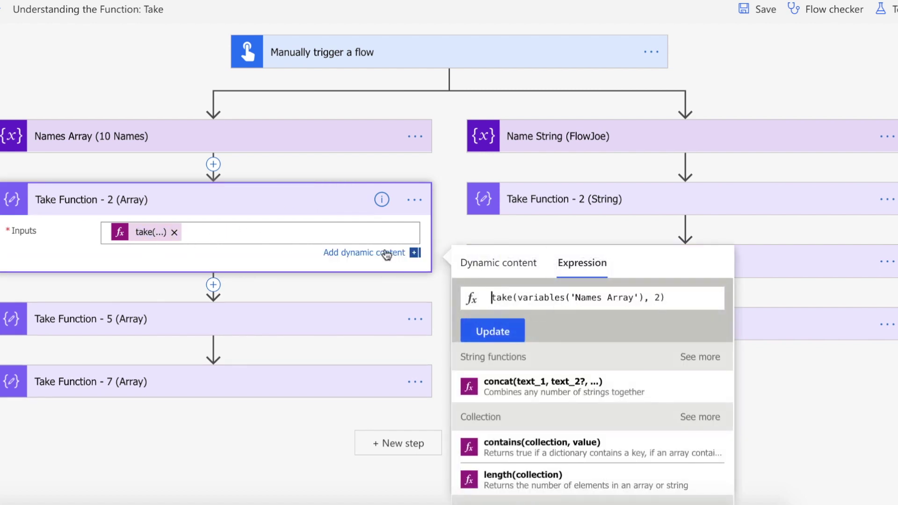
pyautogui.click(309, 199)
pyautogui.click(293, 269)
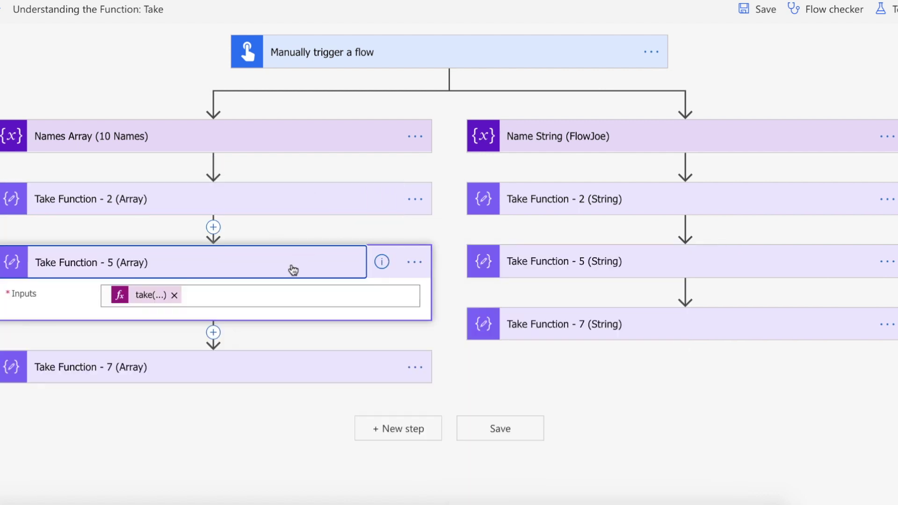
pyautogui.click(142, 295)
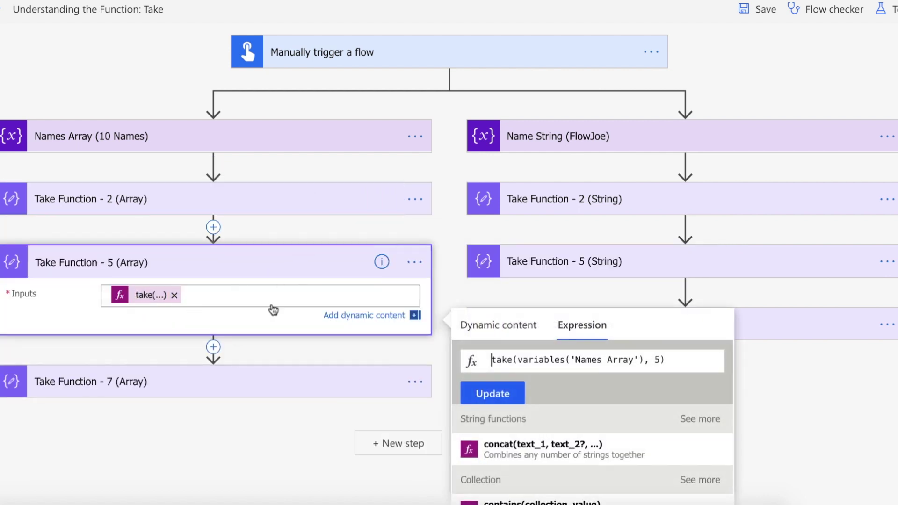
pyautogui.click(219, 383)
pyautogui.click(150, 399)
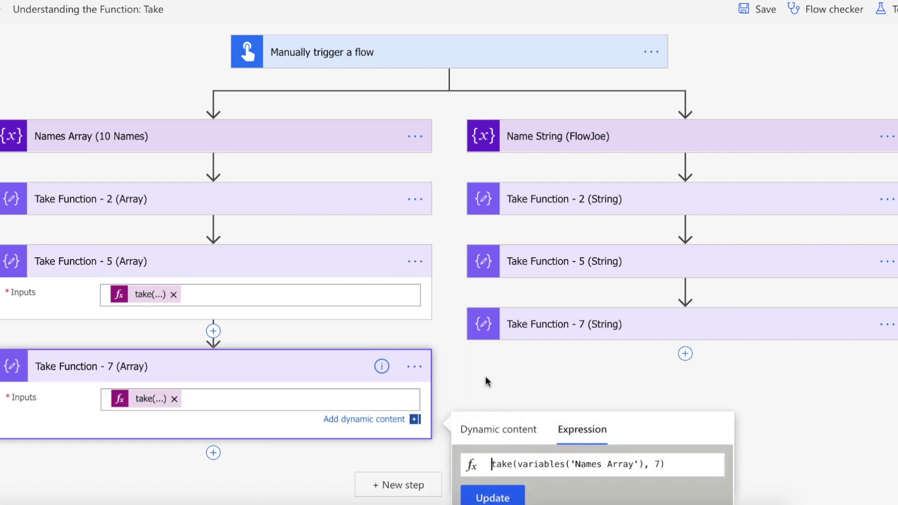
pyautogui.click(313, 371)
pyautogui.click(328, 270)
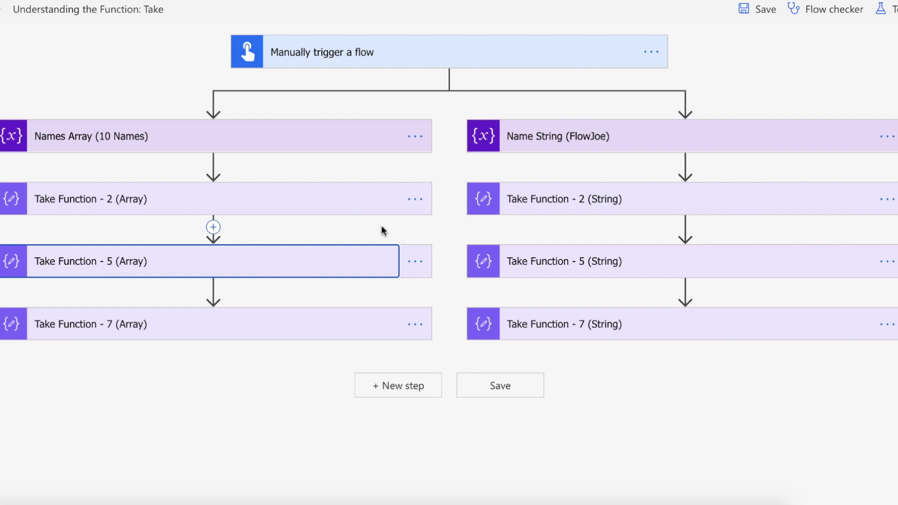
# - Review the Take Function - 2 (String) expression applied to Name String
pyautogui.click(543, 201)
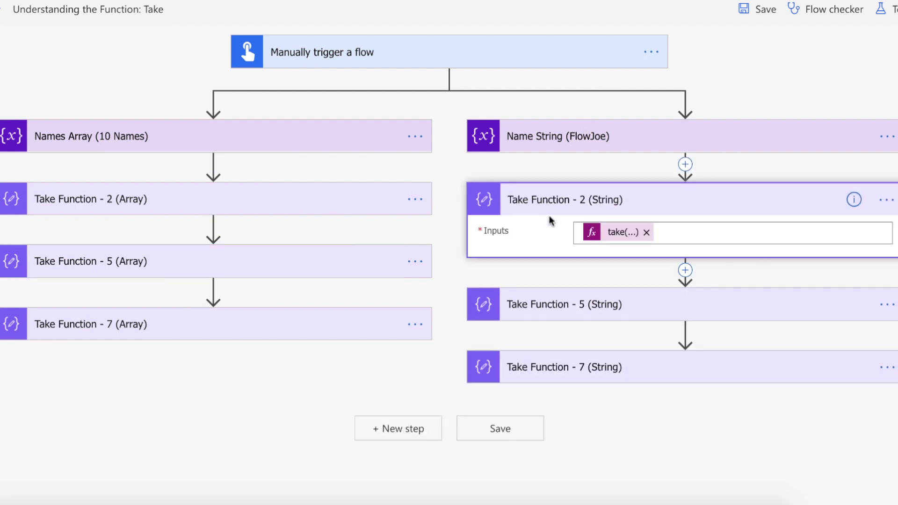
pyautogui.click(613, 234)
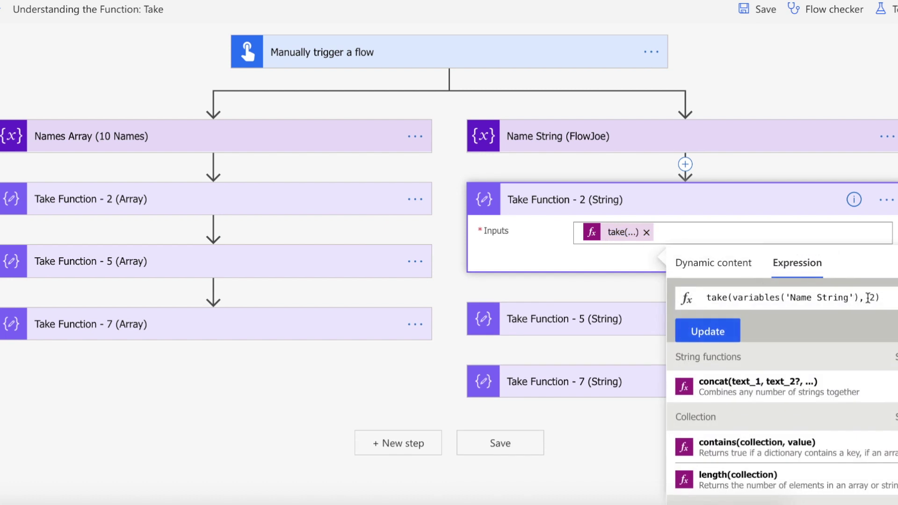
pyautogui.click(736, 209)
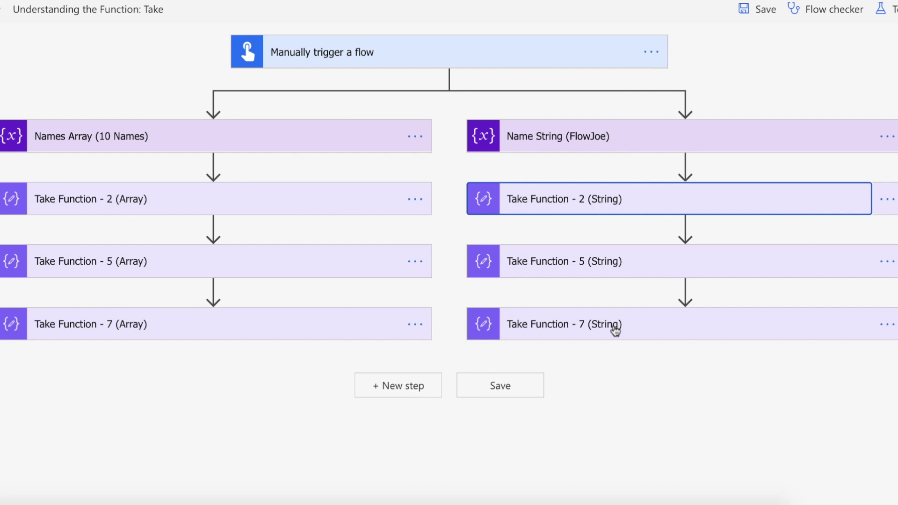
# - Test the flow with a manual trigger and run it
pyautogui.click(890, 10)
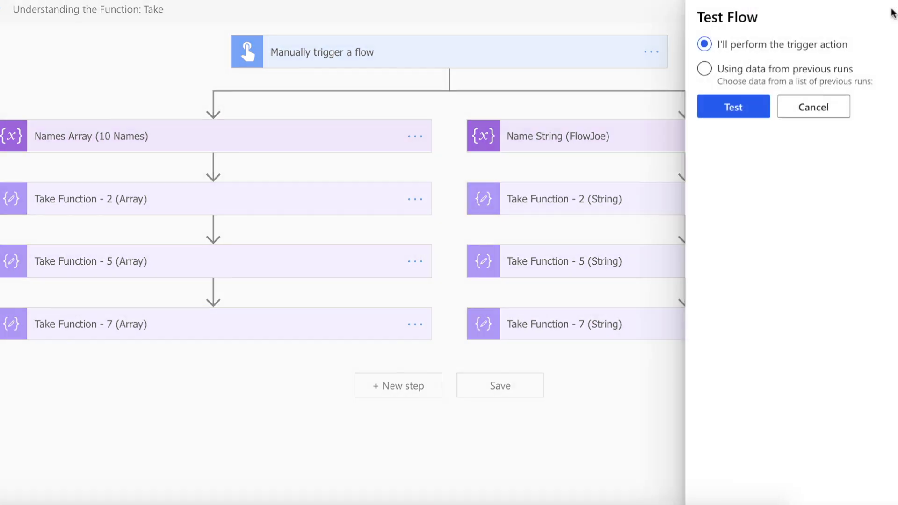
pyautogui.click(732, 106)
pyautogui.click(729, 484)
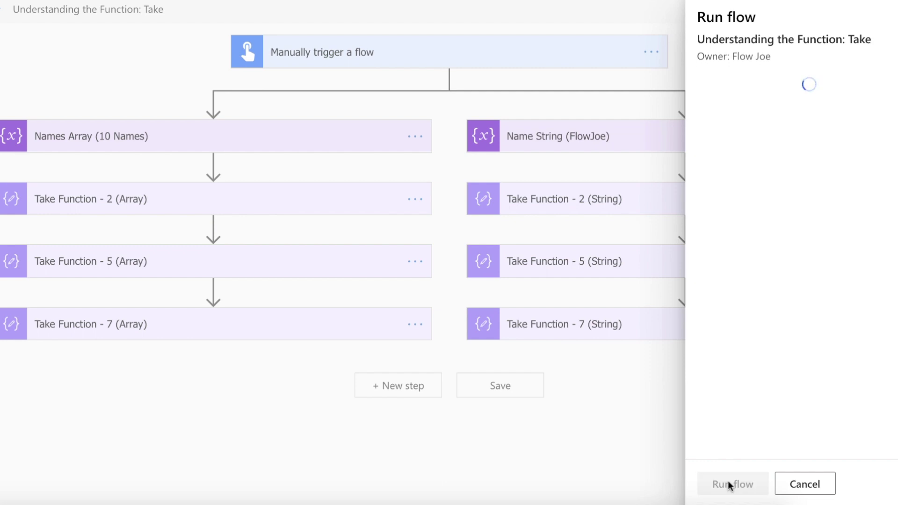
pyautogui.click(730, 484)
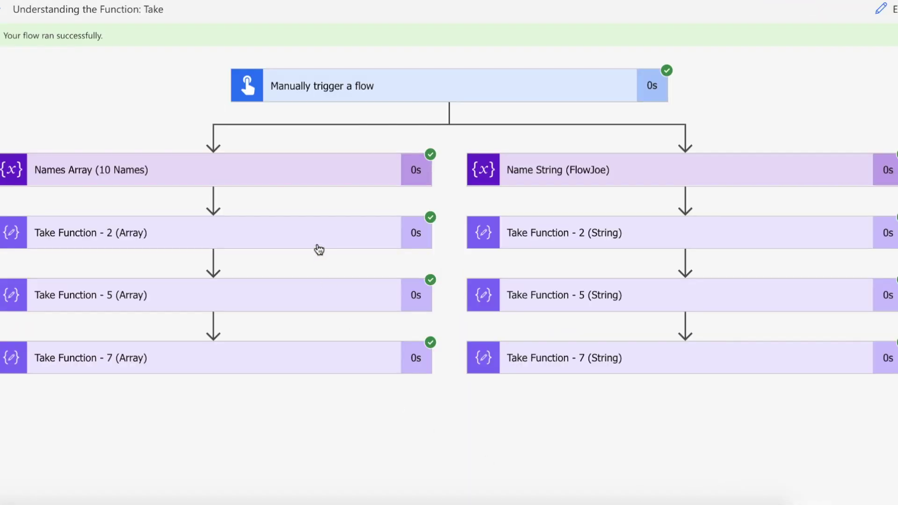
# - Inspect the run outputs of Names Array and the take-2, take-5 and take-7 array steps
pyautogui.click(304, 172)
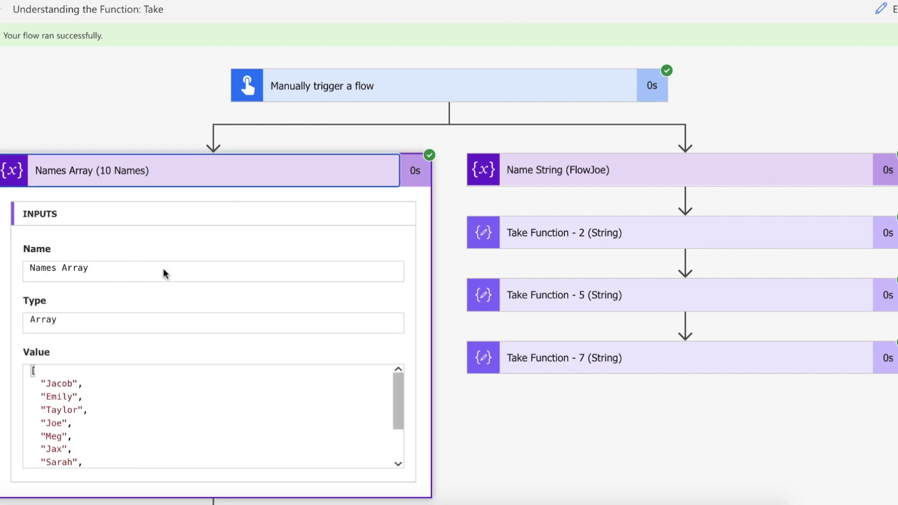
pyautogui.click(253, 185)
pyautogui.click(234, 241)
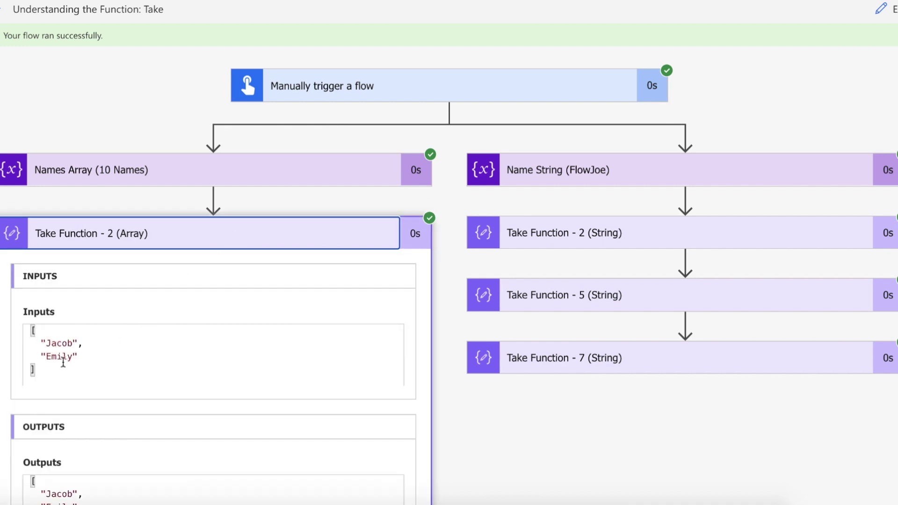
pyautogui.click(253, 237)
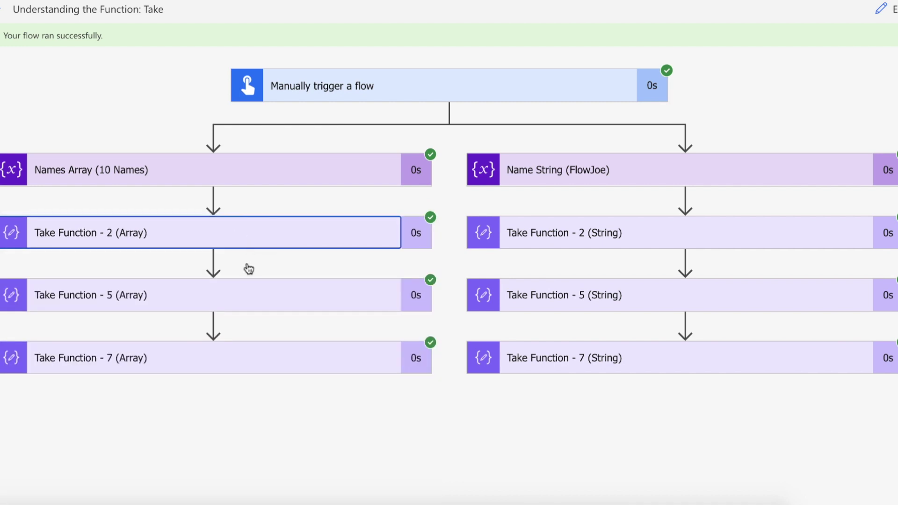
pyautogui.click(231, 300)
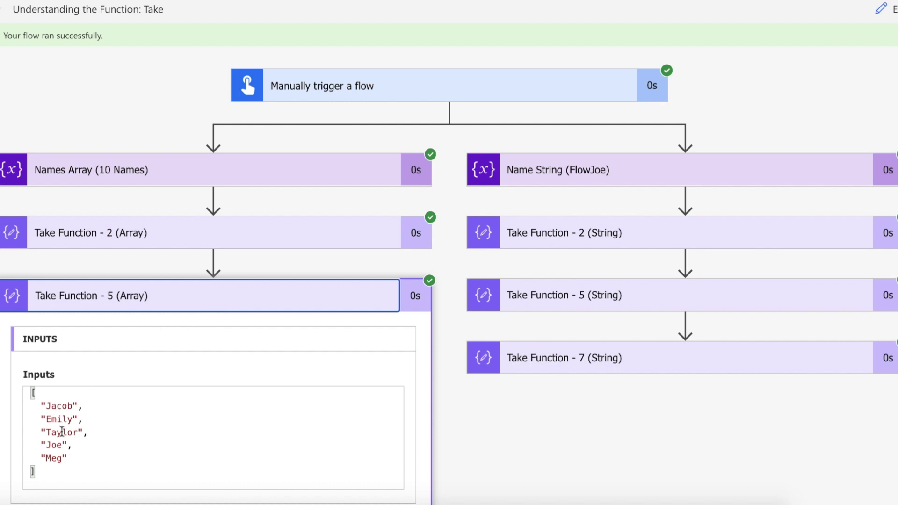
pyautogui.click(193, 300)
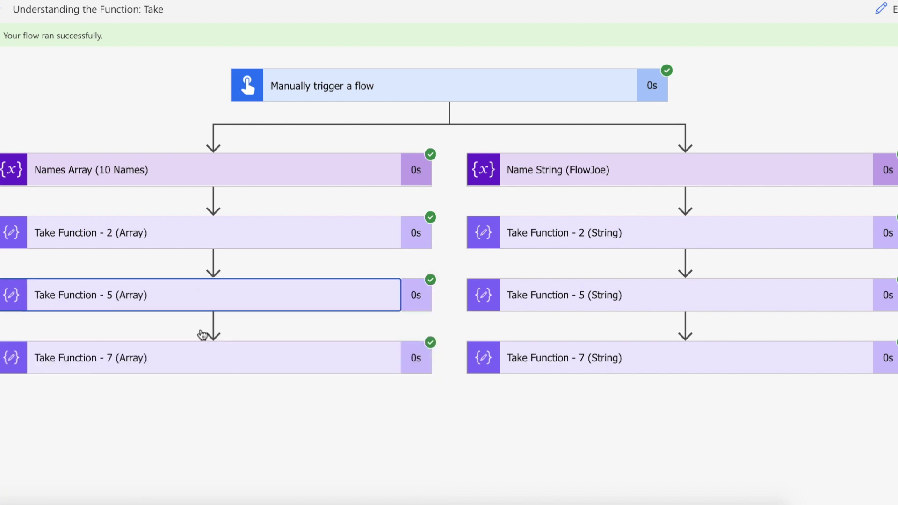
pyautogui.click(200, 362)
pyautogui.scroll(-2, 202, 362)
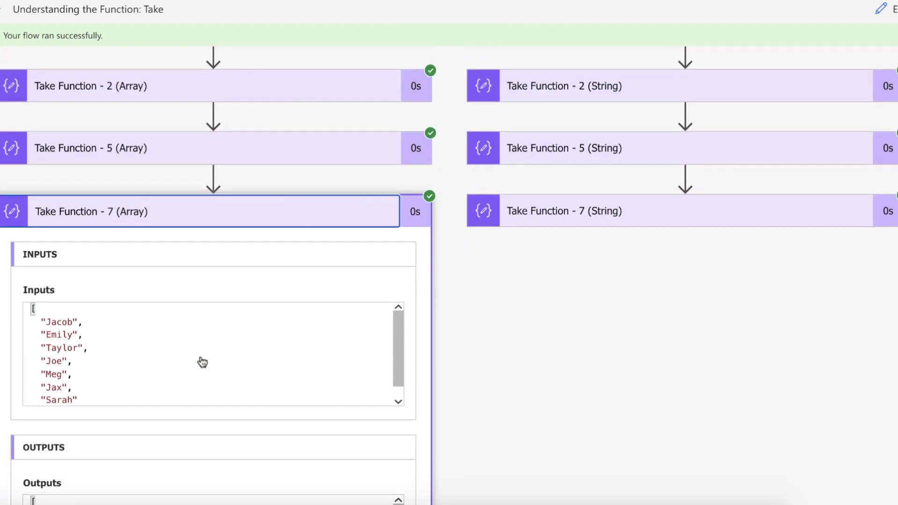
pyautogui.scroll(3, 200, 362)
# - Inspect string take results: 'Fl' for take-2, 'FlowJ' for take-5, and take-7 on 'FlowJoe'
pyautogui.click(234, 305)
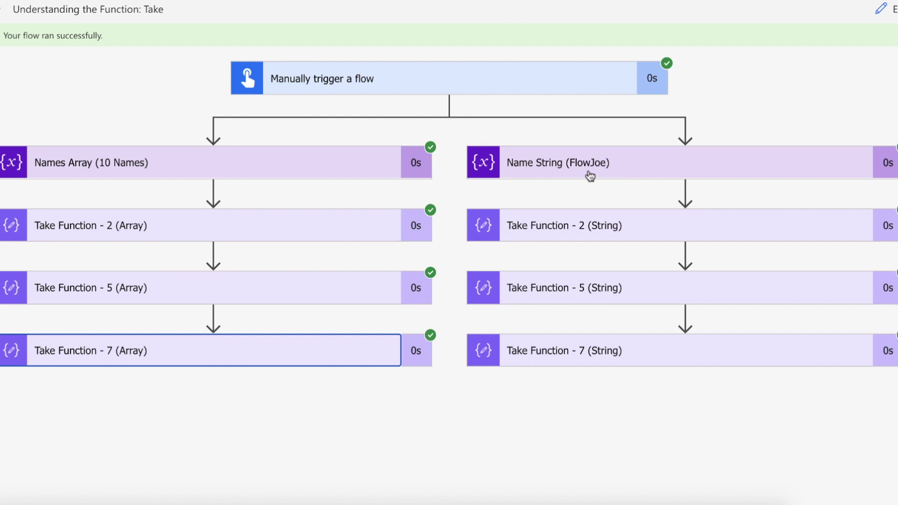
pyautogui.click(594, 229)
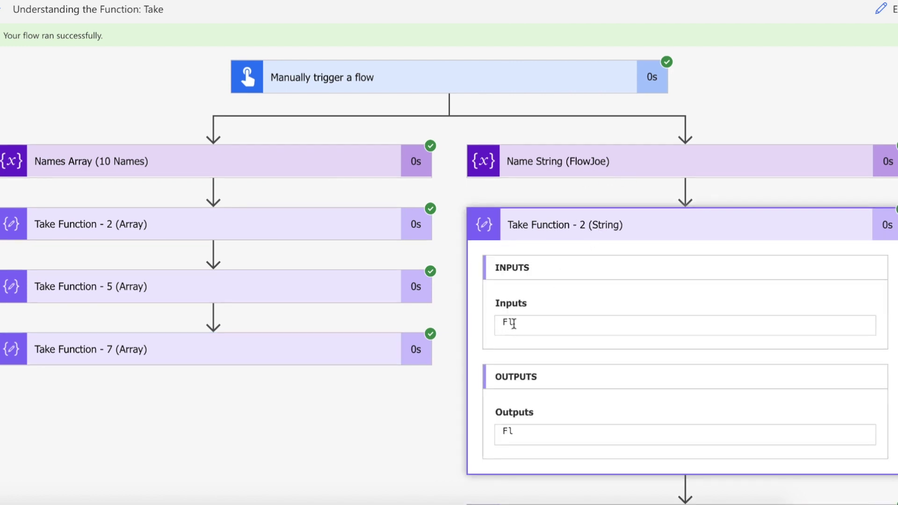
pyautogui.click(681, 232)
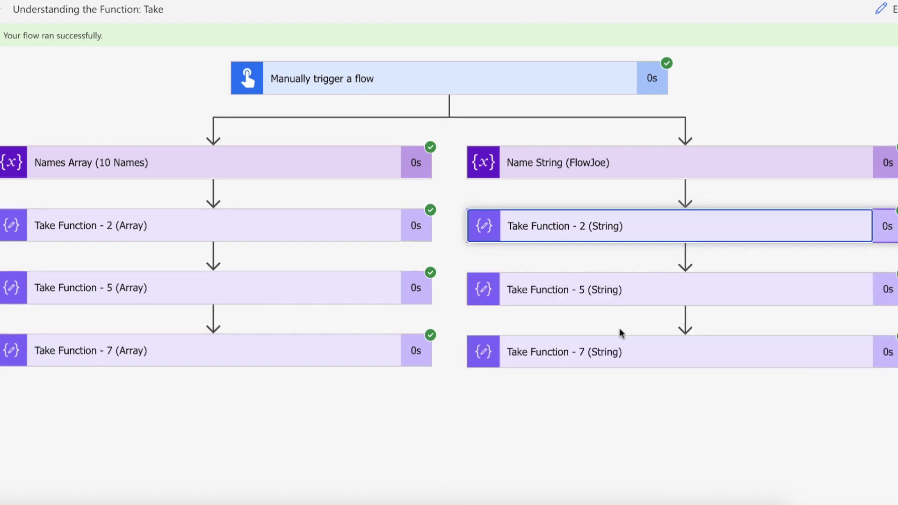
pyautogui.click(600, 297)
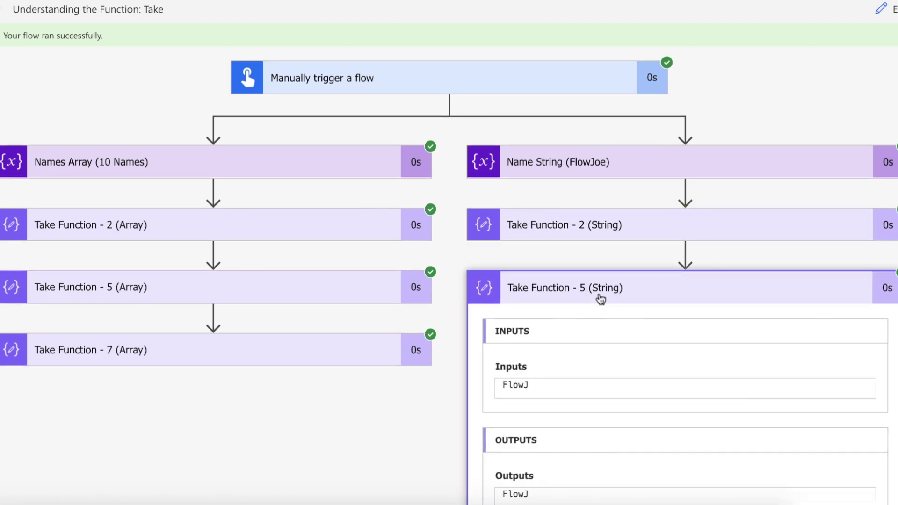
pyautogui.click(601, 298)
pyautogui.click(583, 357)
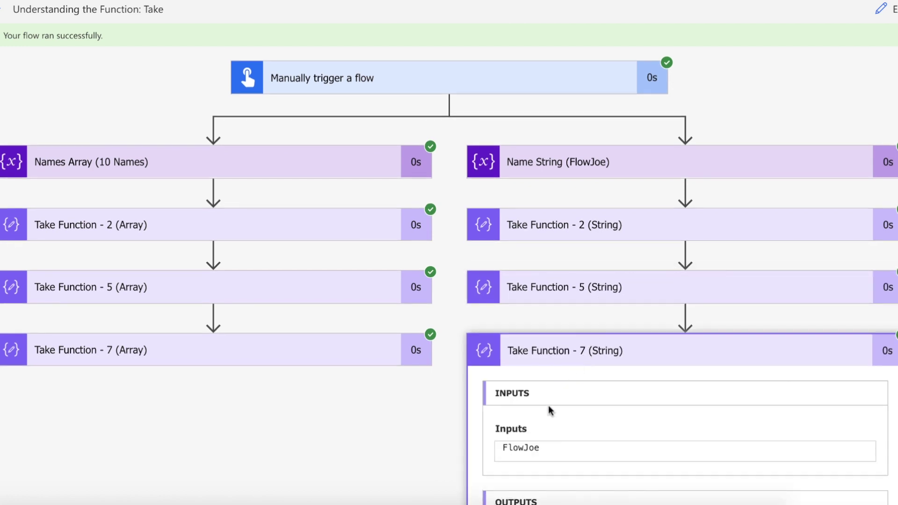